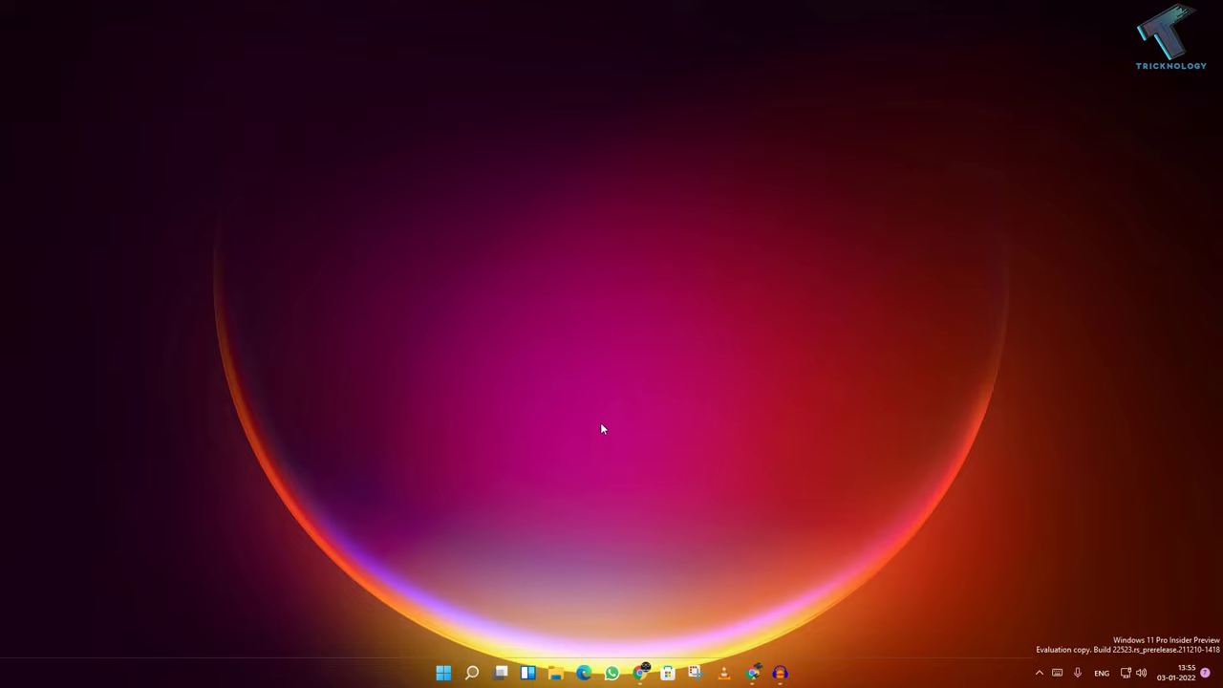
Open Settings from the Start button's right-click menu and maximize its window
{"action": "right_click", "coordinate": [443, 672]}
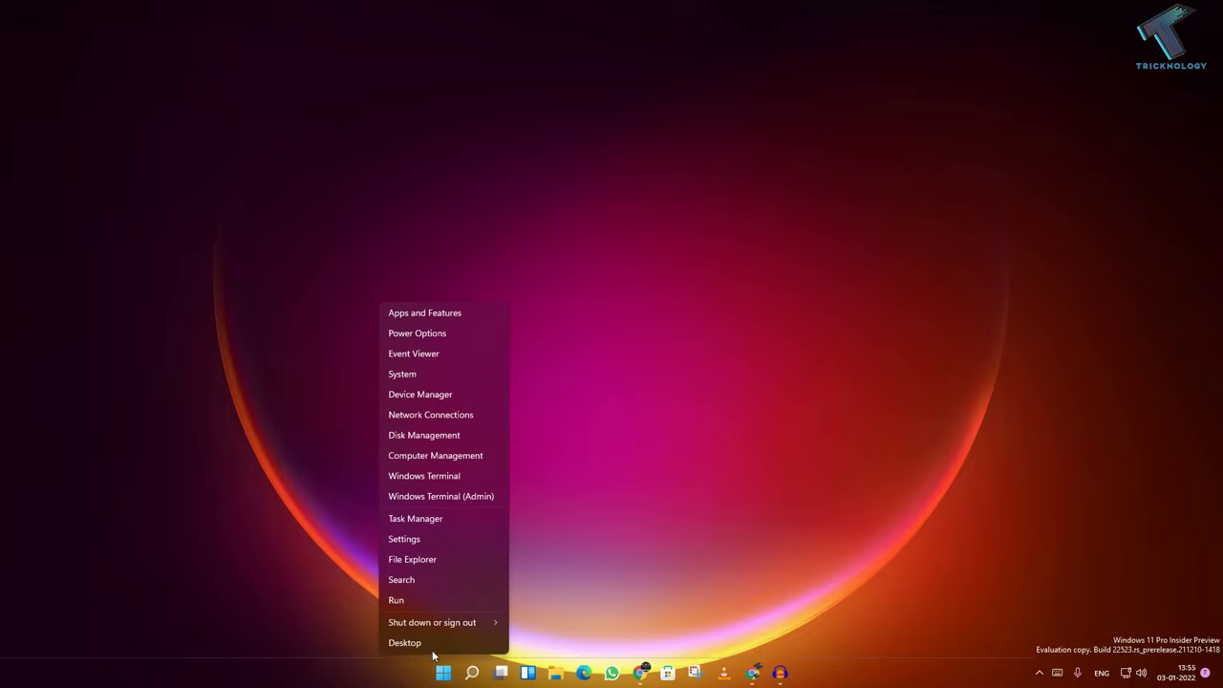
{"action": "left_click", "coordinate": [439, 541]}
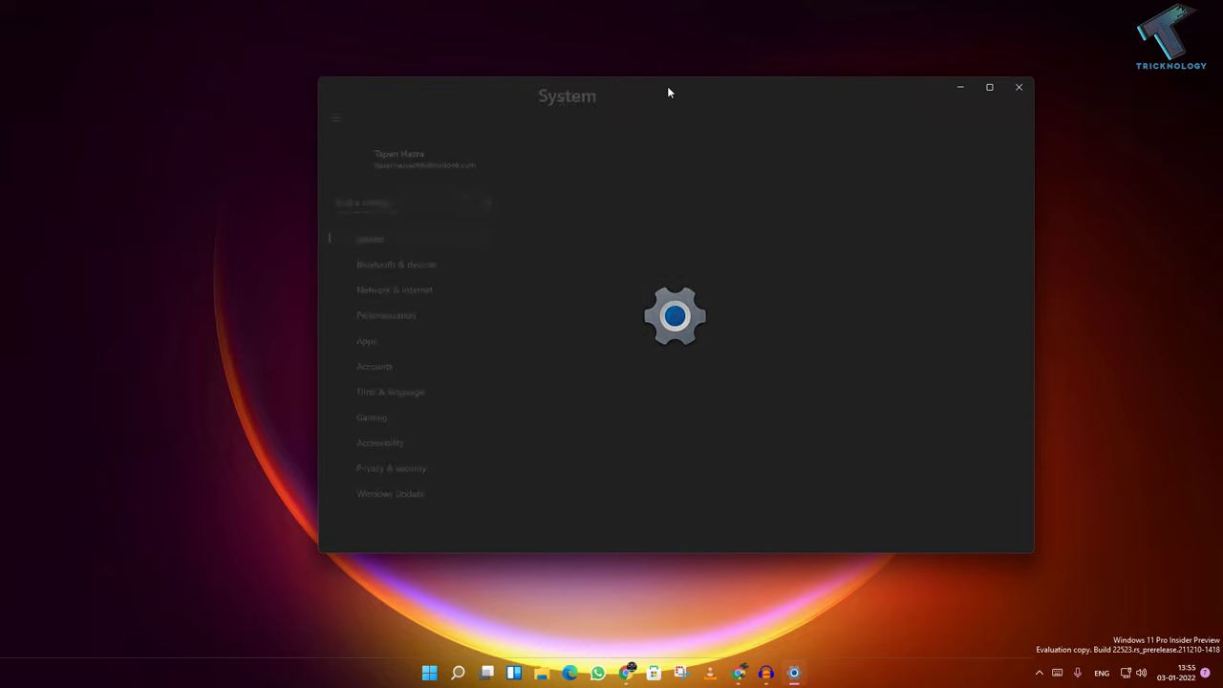
{"action": "double_click", "coordinate": [668, 86]}
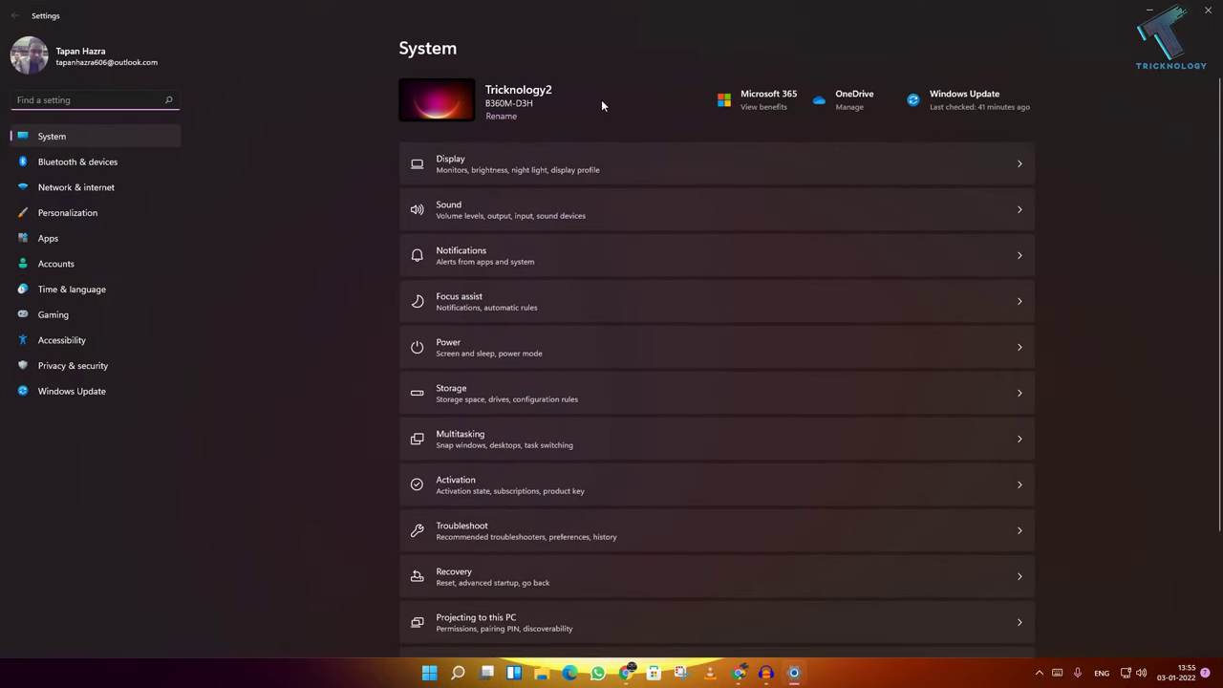
Open Personalization > Colors and check the accent color mode options, leaving it on Manual
{"action": "left_click", "coordinate": [93, 214]}
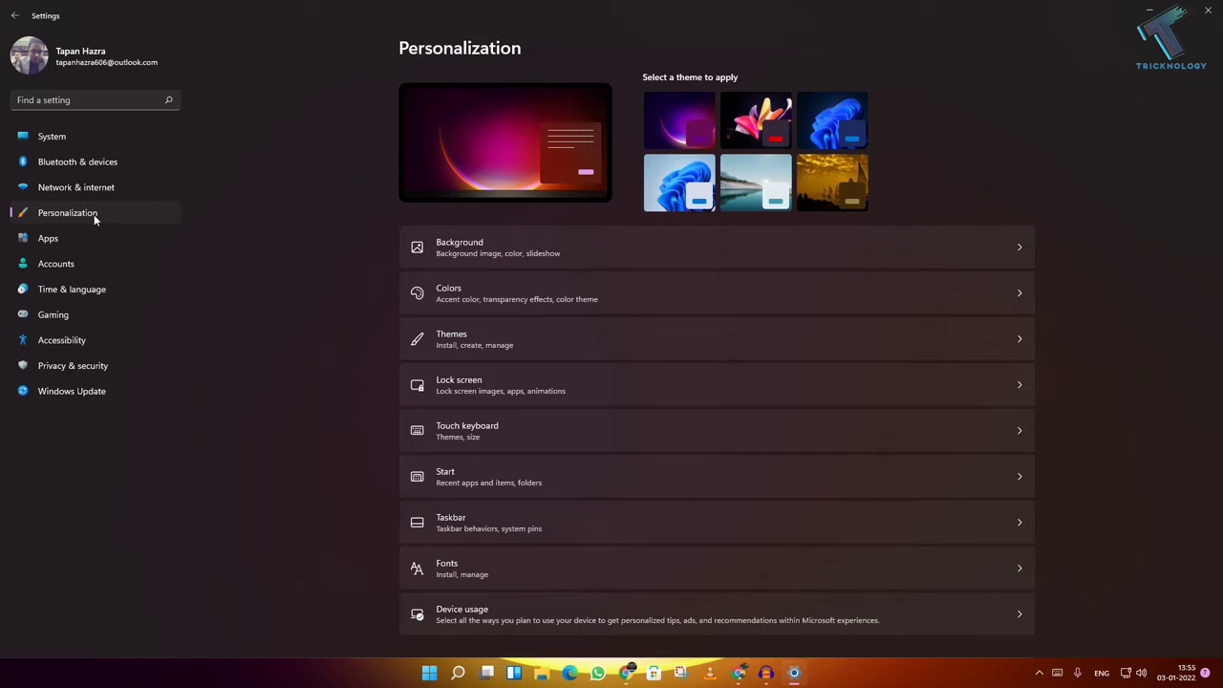
{"action": "left_click", "coordinate": [457, 301]}
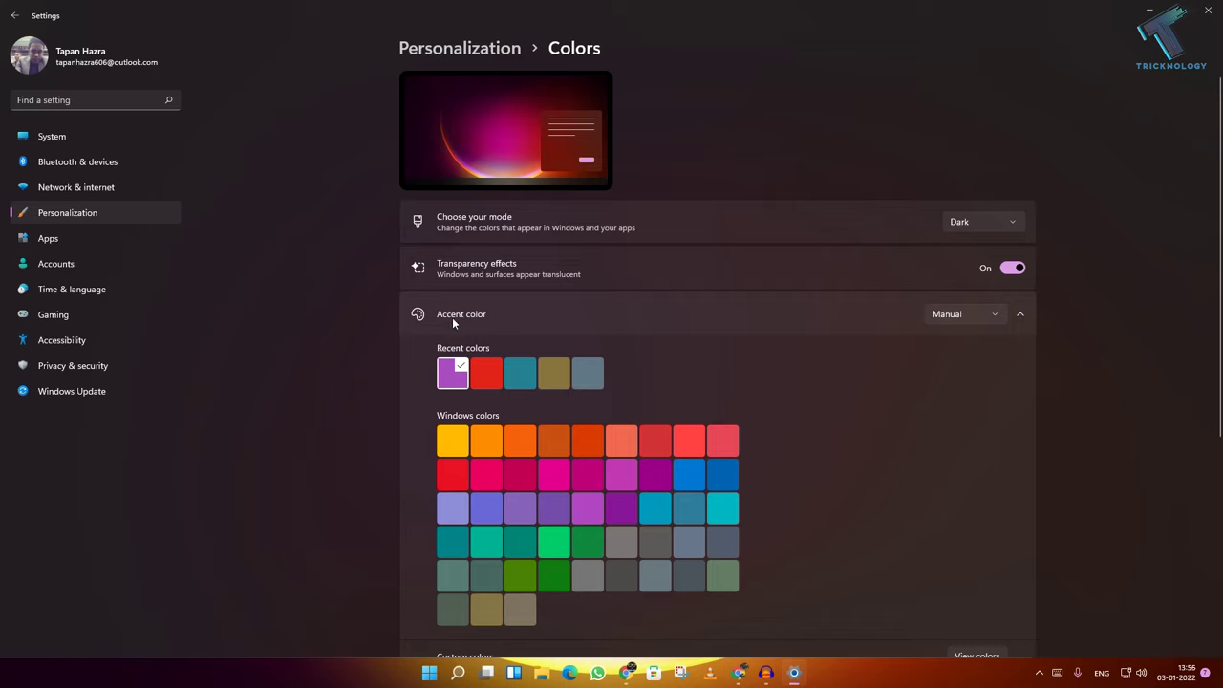
{"action": "left_click", "coordinate": [960, 319]}
Switch Animation effects off under Accessibility > Visual effects
{"action": "left_click", "coordinate": [104, 344]}
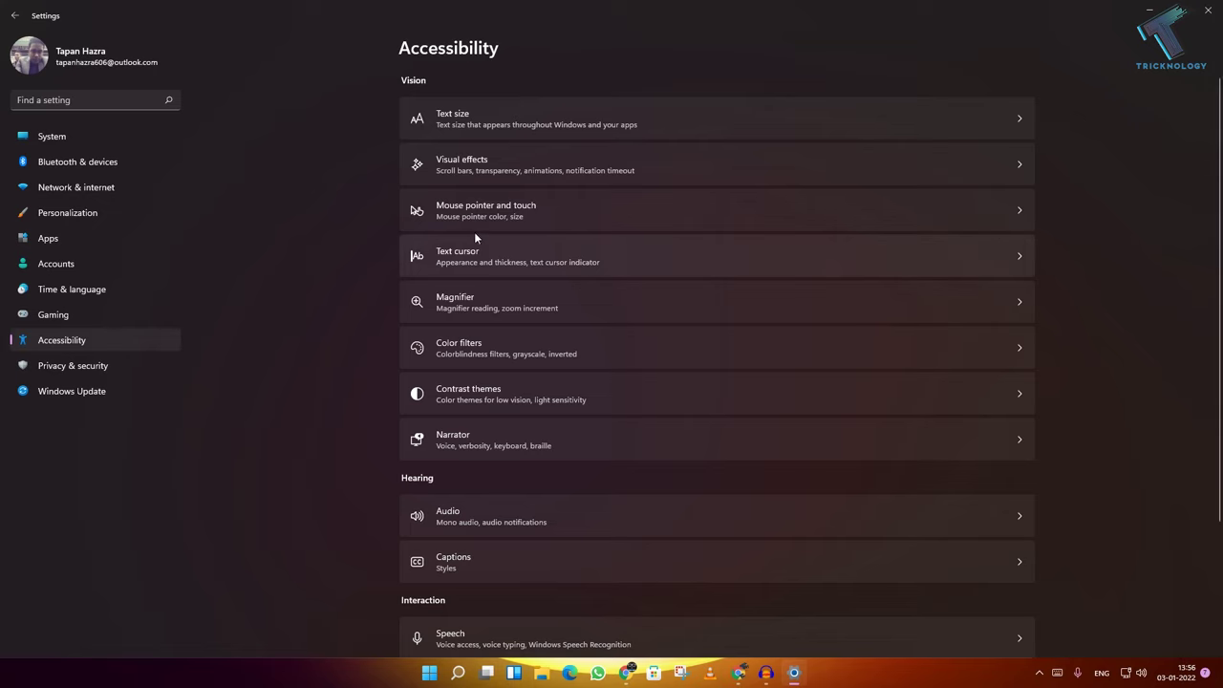
{"action": "left_click", "coordinate": [525, 162]}
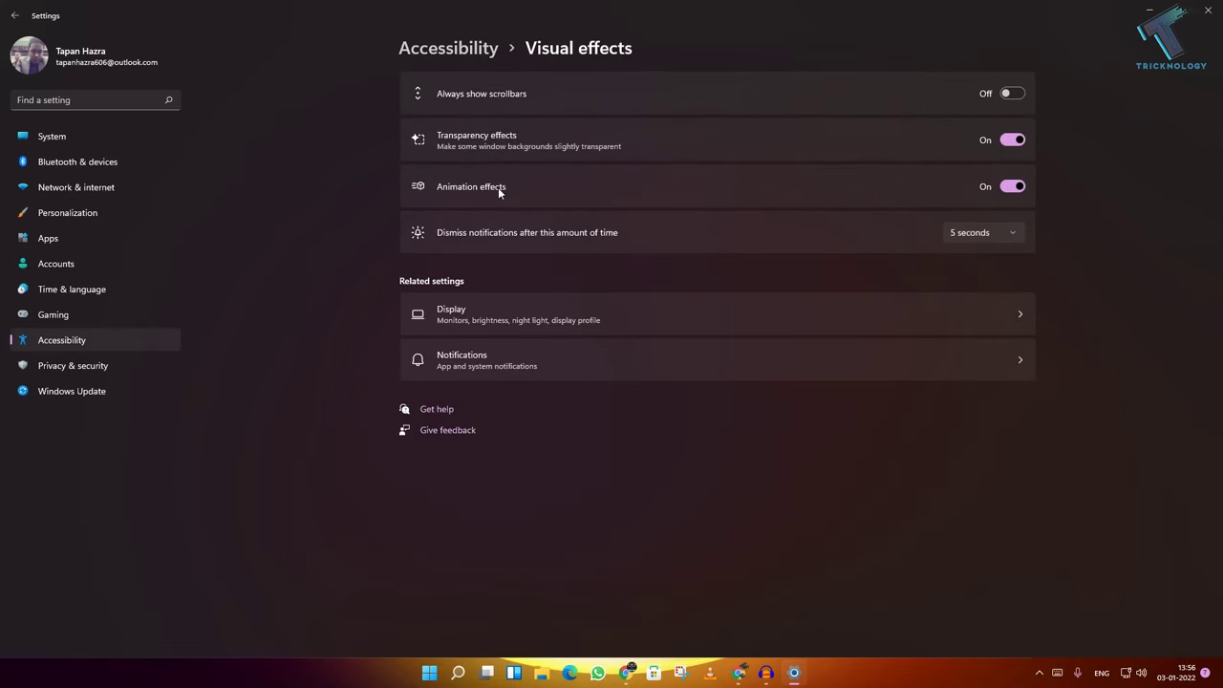
{"action": "left_click", "coordinate": [1010, 188]}
Open System > Display and review the resolution list, keeping 1920 × 1080 (Recommended)
{"action": "left_click", "coordinate": [103, 136]}
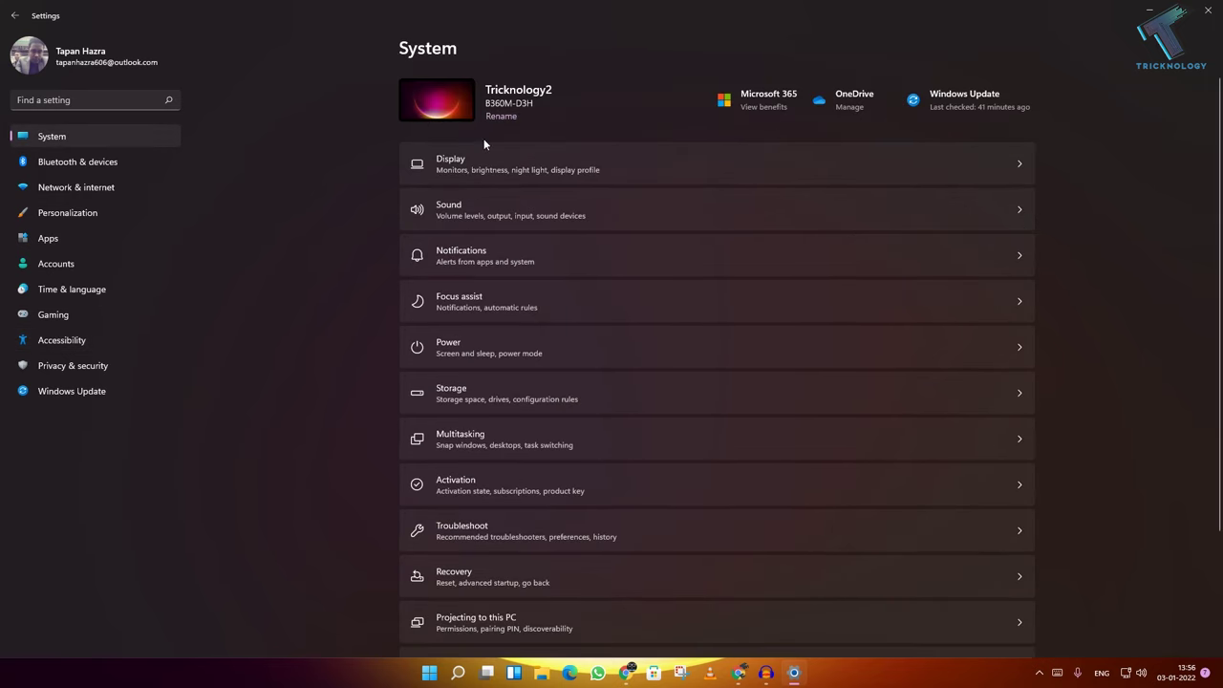
{"action": "left_click", "coordinate": [509, 157]}
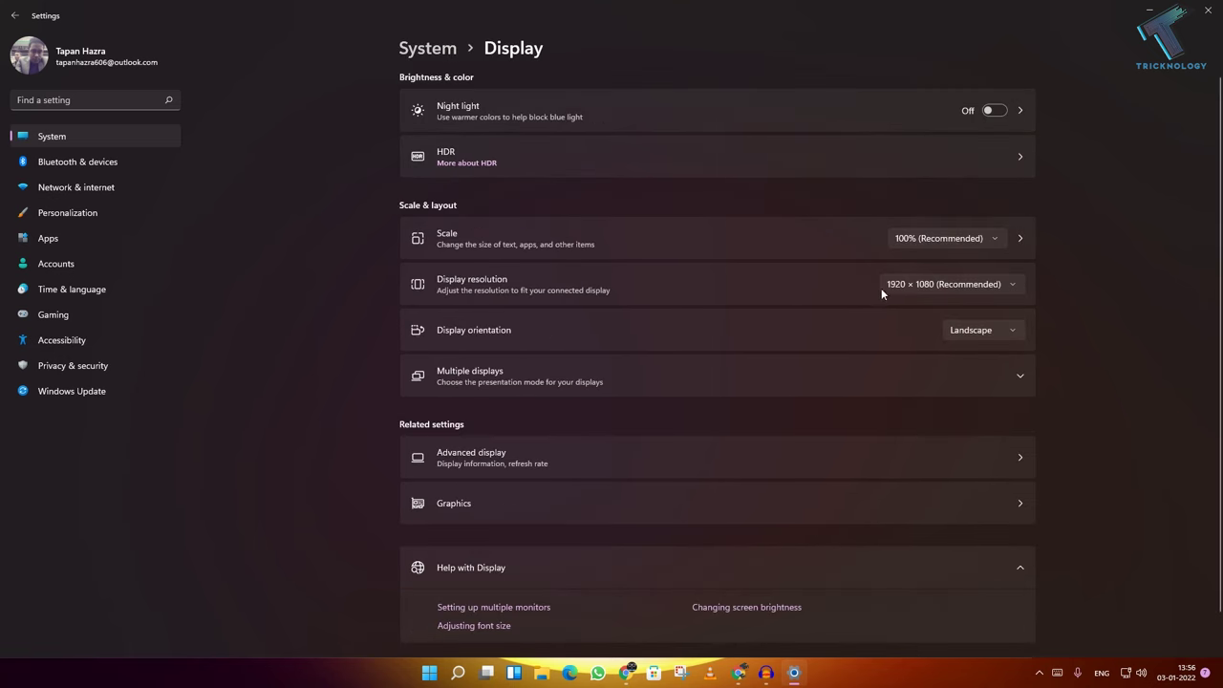
{"action": "left_click", "coordinate": [931, 287]}
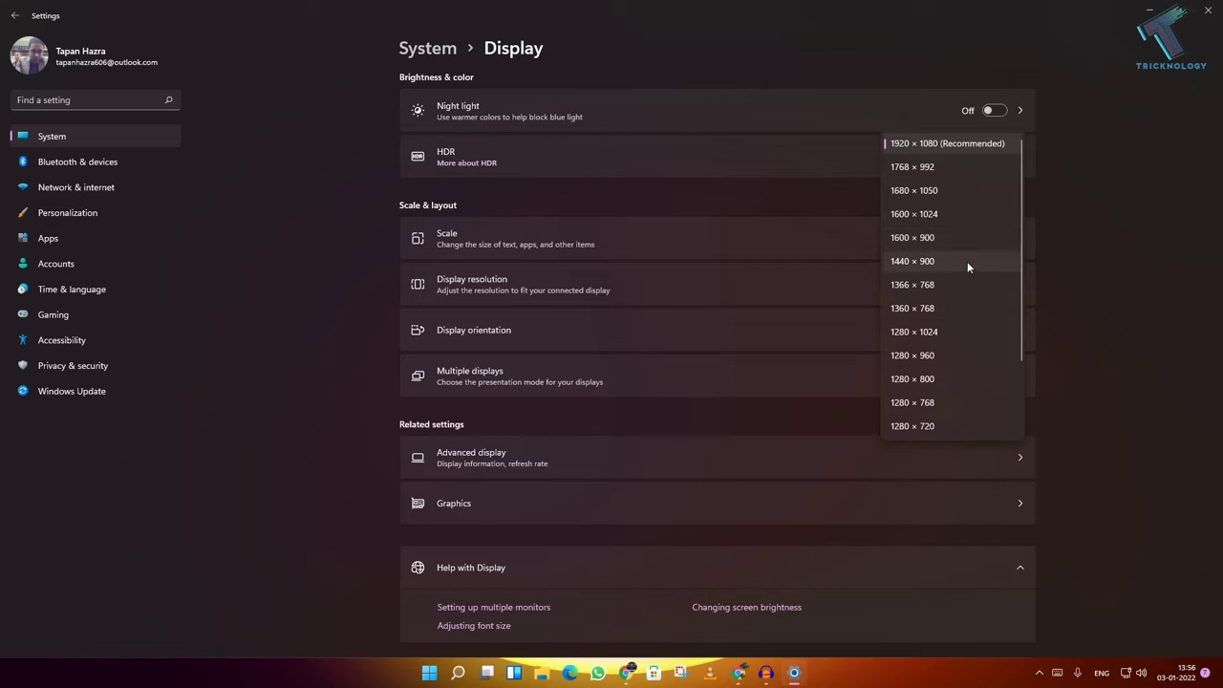
{"action": "scroll", "coordinate": [967, 259], "scroll_direction": "down", "scroll_amount": 1}
{"action": "scroll", "coordinate": [960, 315], "scroll_direction": "up", "scroll_amount": 1}
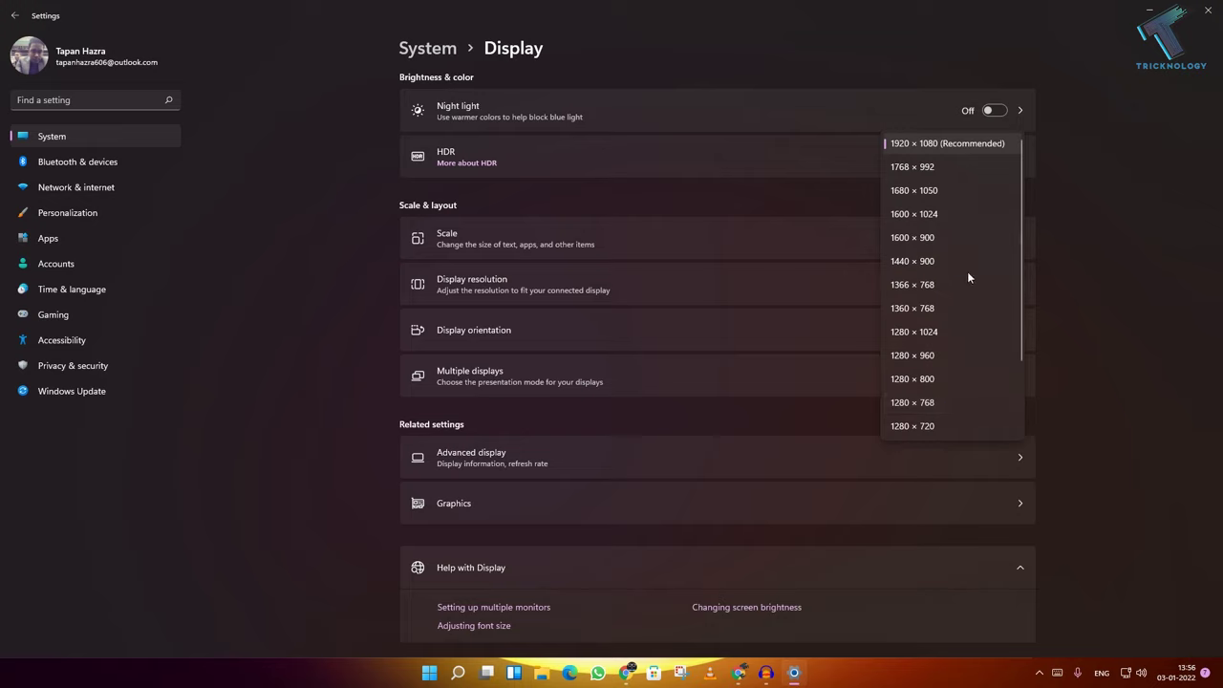
{"action": "left_click", "coordinate": [365, 331]}
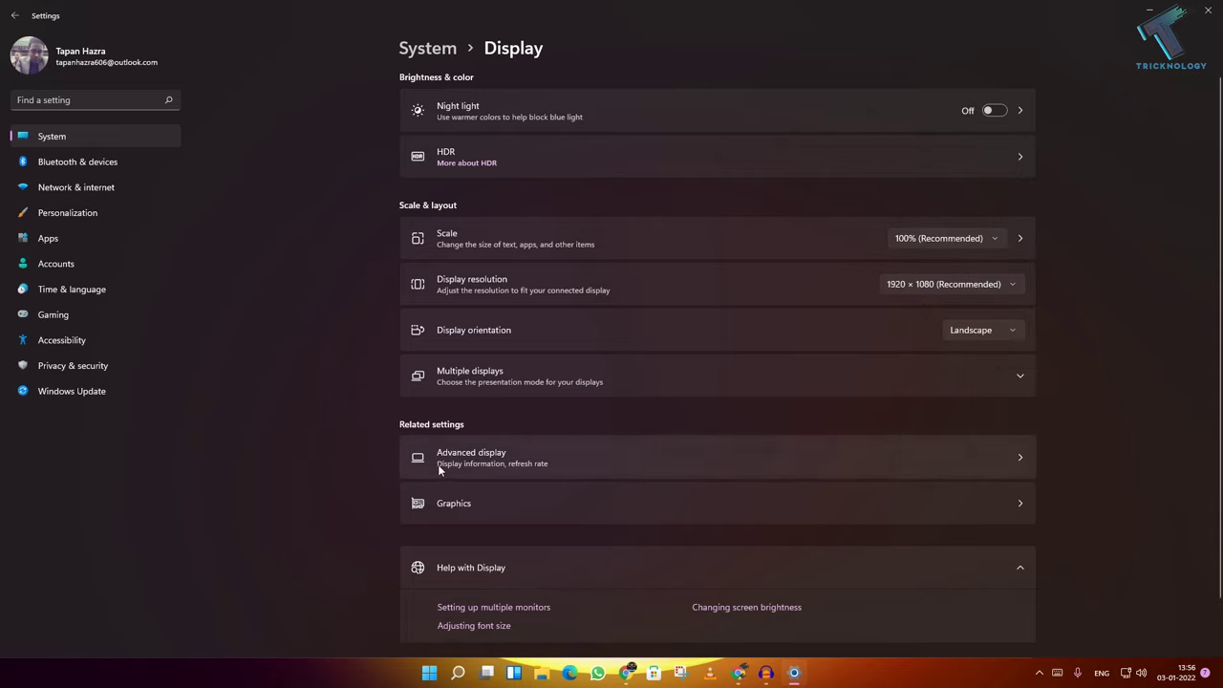
In Advanced display, review the refresh rate choices and keep 144 Hz
{"action": "left_click", "coordinate": [472, 468]}
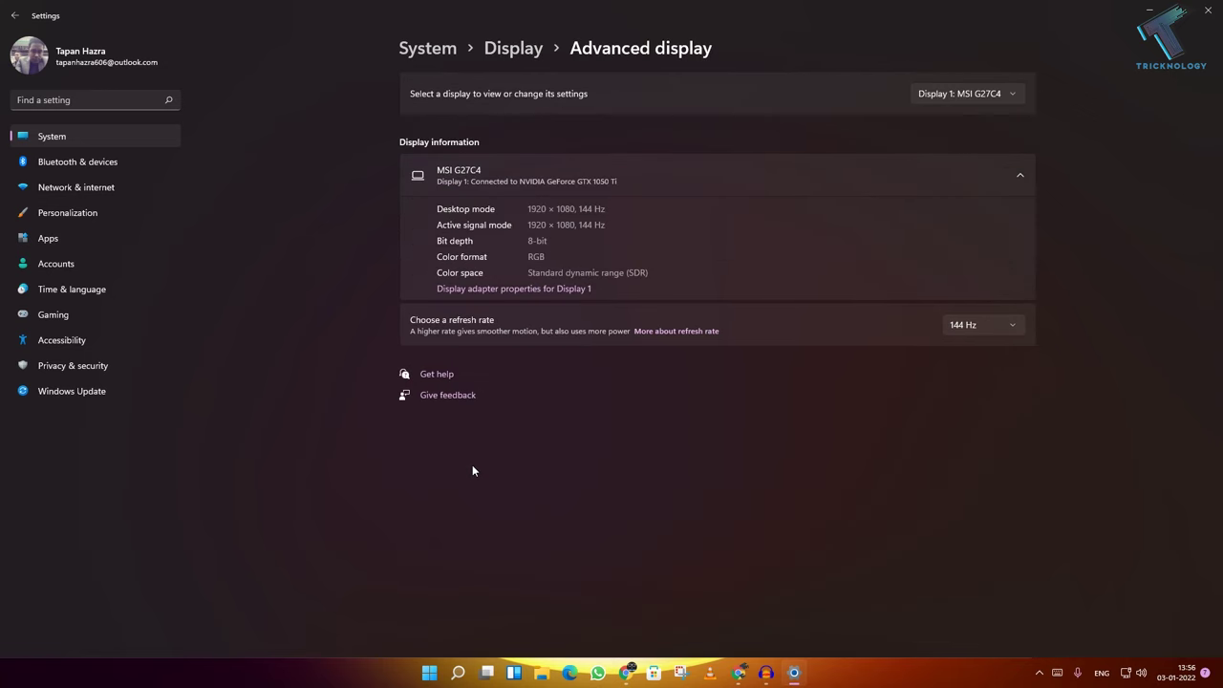
{"action": "left_click", "coordinate": [999, 325]}
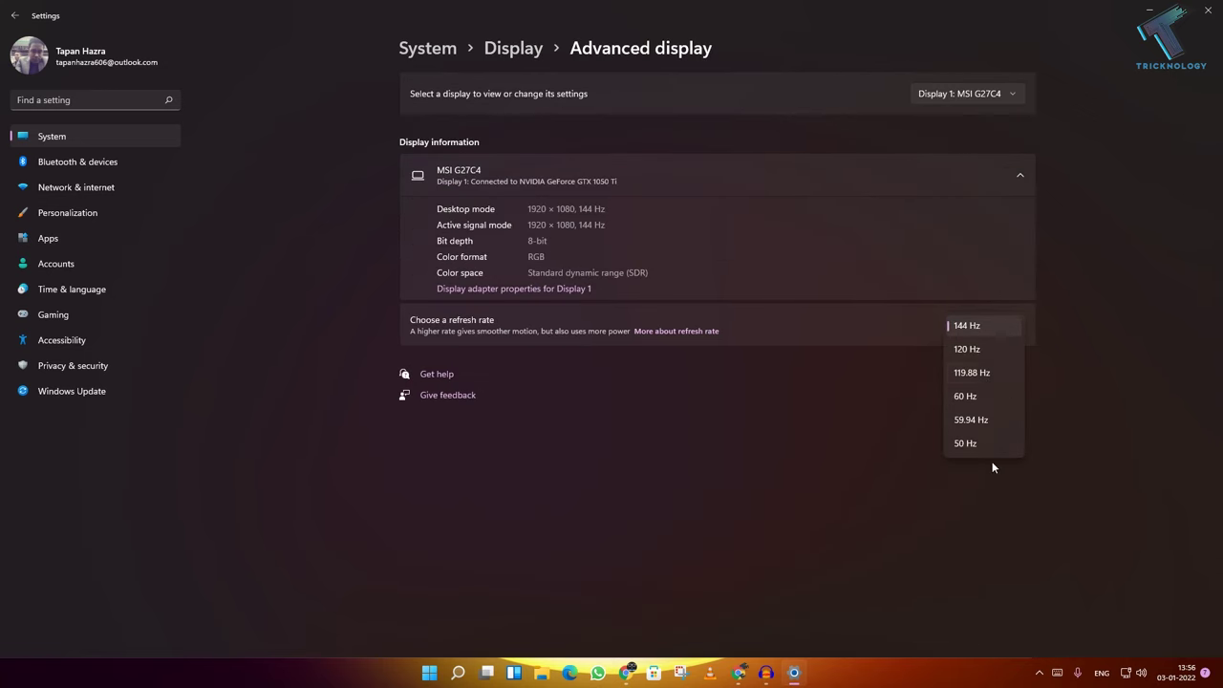
{"action": "left_click", "coordinate": [1192, 399]}
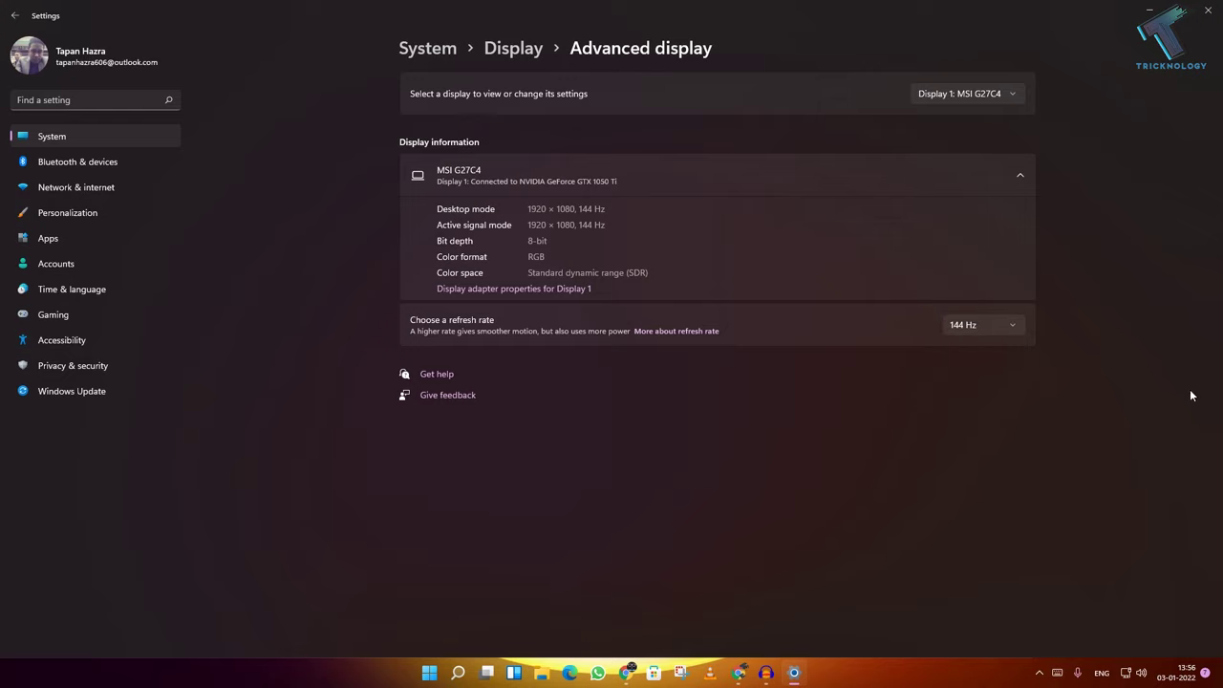
Close Settings and run POWERCFG.CPL from Windows Search to show the power plans
{"action": "left_click", "coordinate": [1208, 9]}
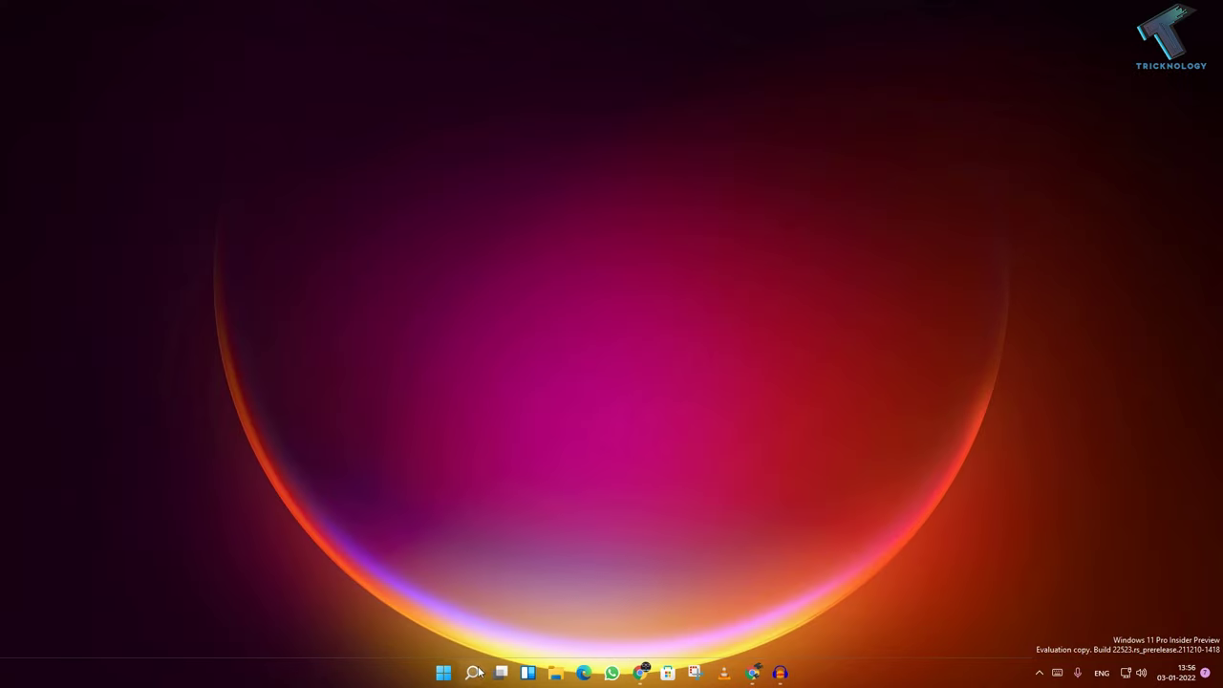
{"action": "left_click", "coordinate": [471, 673]}
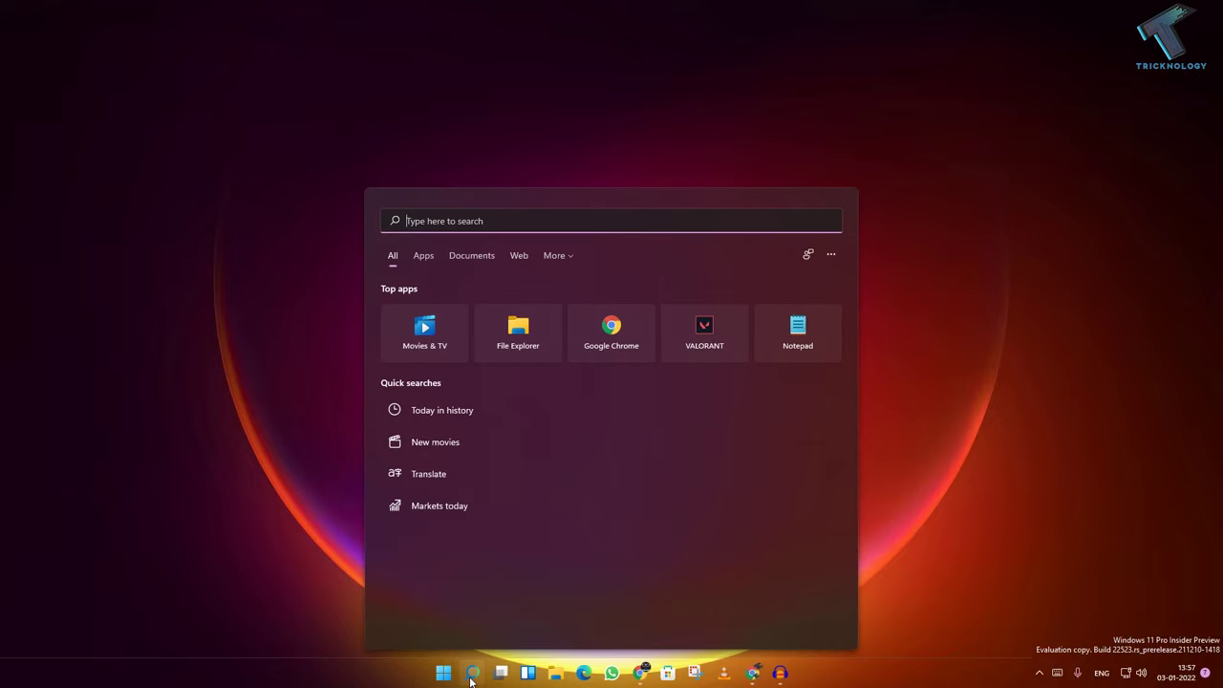
{"action": "type", "text": "PO"}
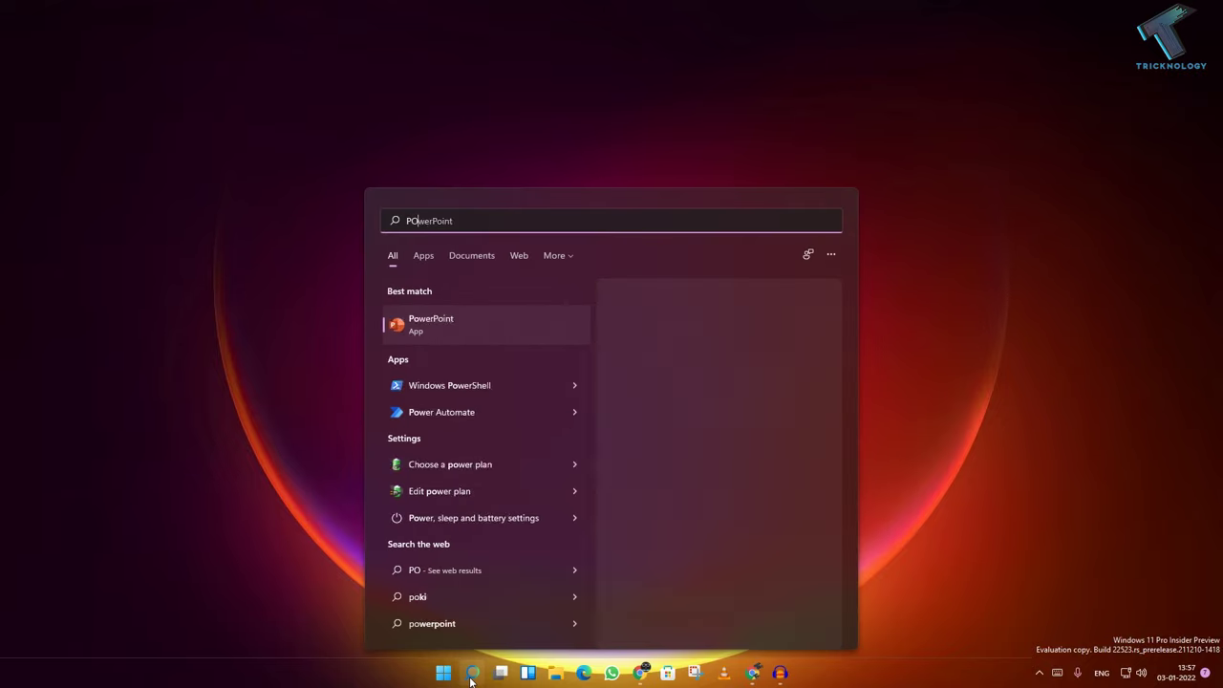
{"action": "type", "text": "WERCFG.CPL"}
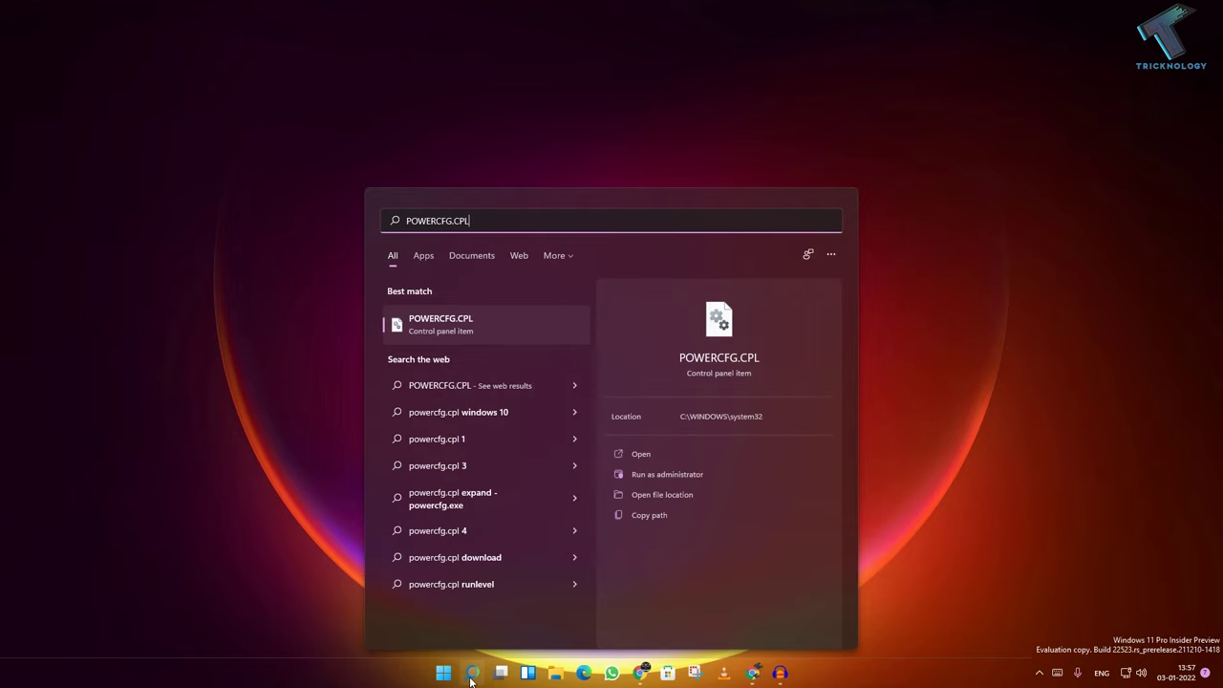
{"action": "key", "text": "Return"}
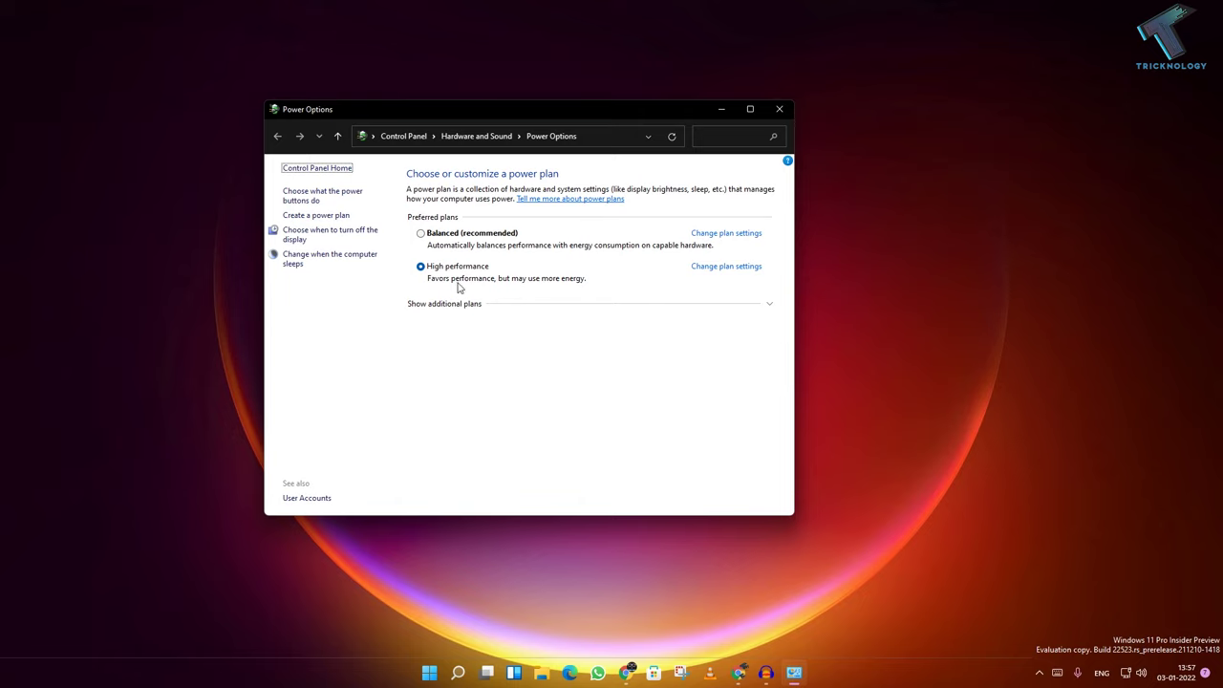
Restore the High performance plan to its default settings, confirm, and close Control Panel
{"action": "left_click", "coordinate": [714, 273]}
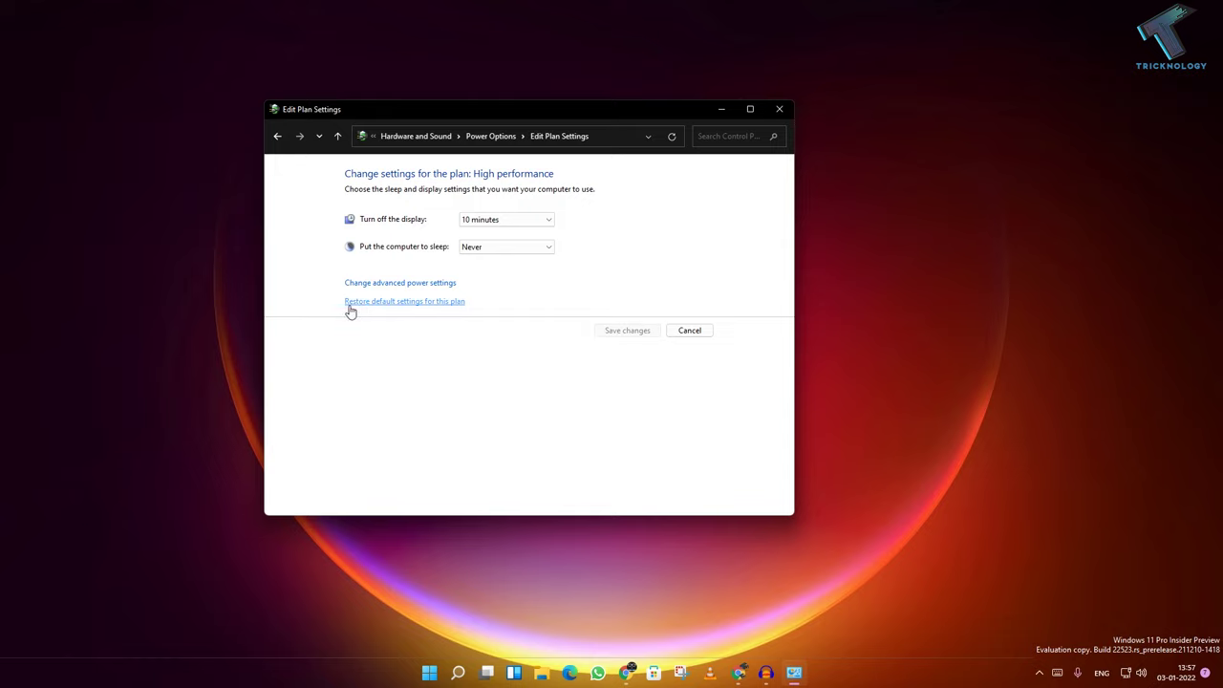
{"action": "left_click", "coordinate": [433, 303]}
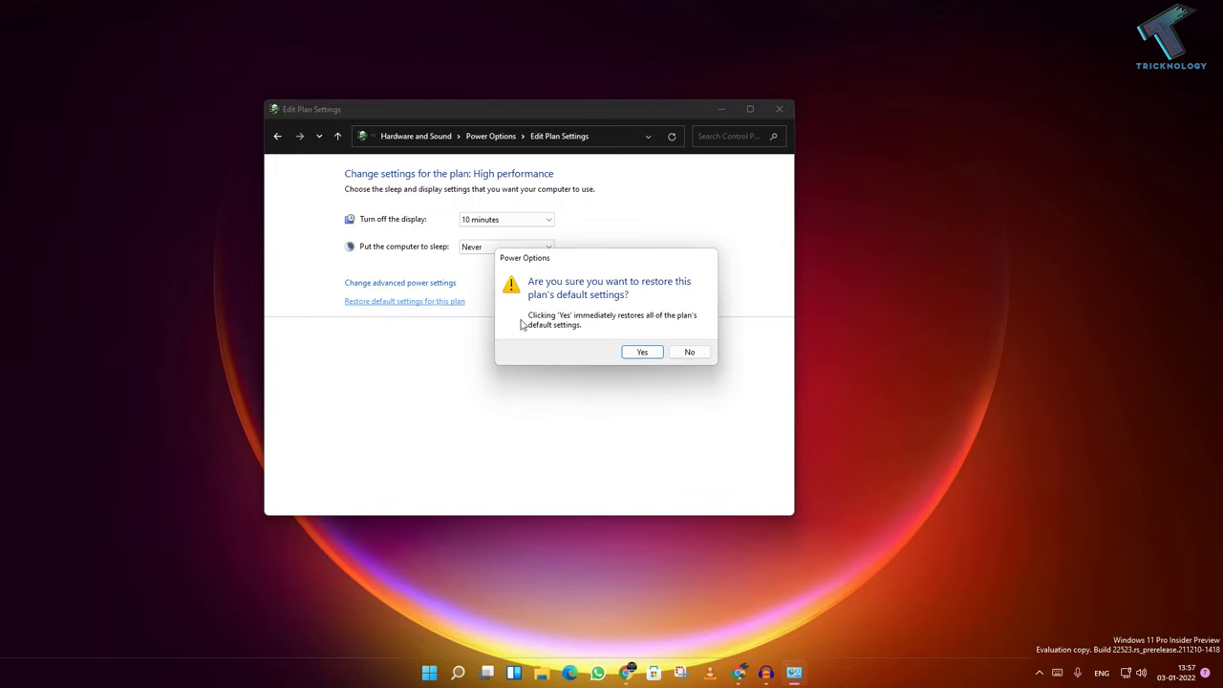
{"action": "left_click", "coordinate": [642, 352]}
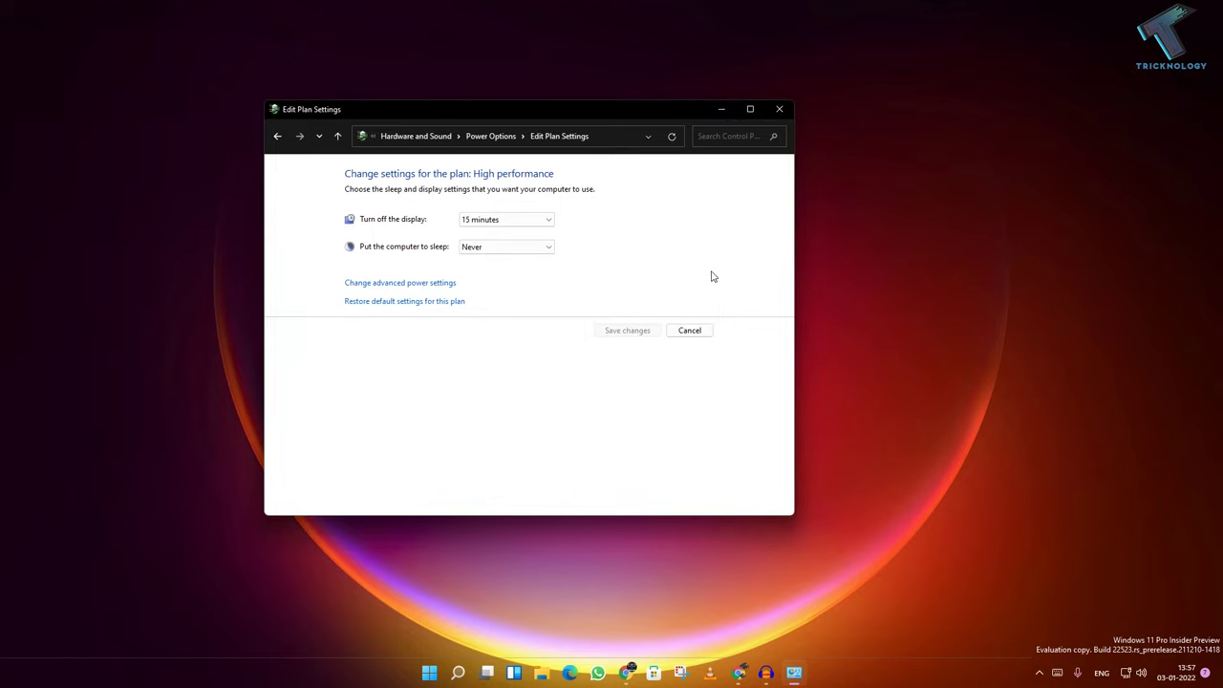
{"action": "left_click", "coordinate": [780, 110]}
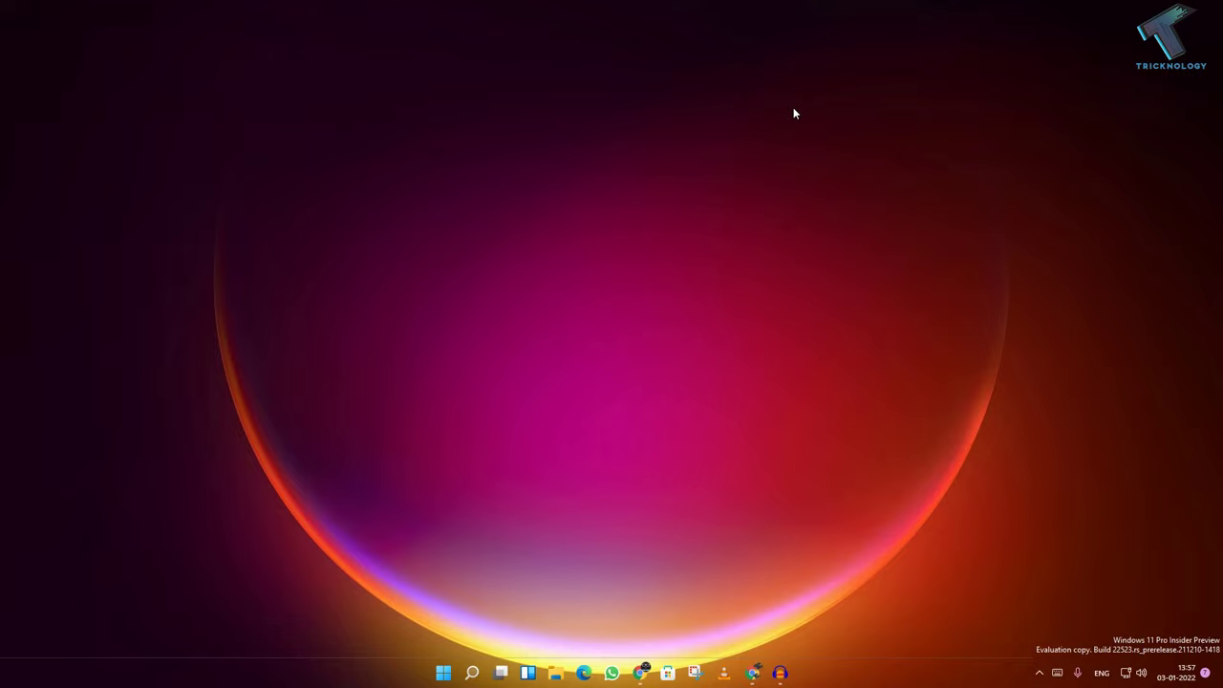
Open Device Manager and select the NVIDIA GeForce GTX 1050 Ti under Display adapters
{"action": "right_click", "coordinate": [440, 674]}
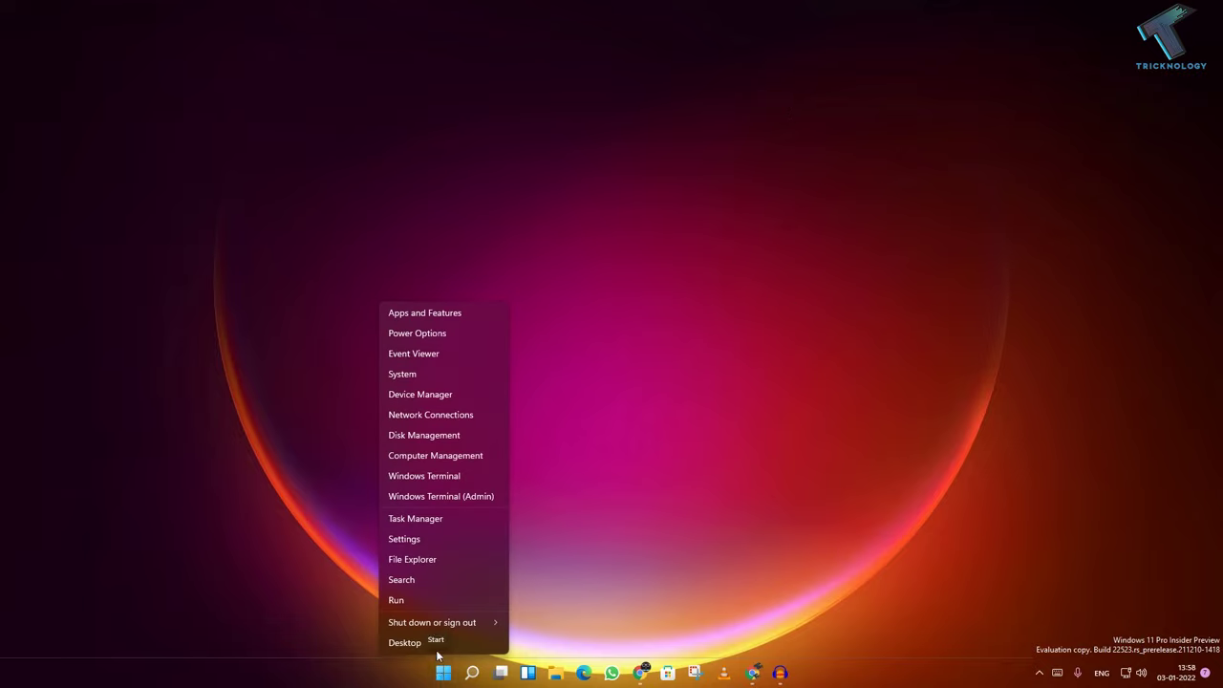
{"action": "left_click", "coordinate": [436, 395]}
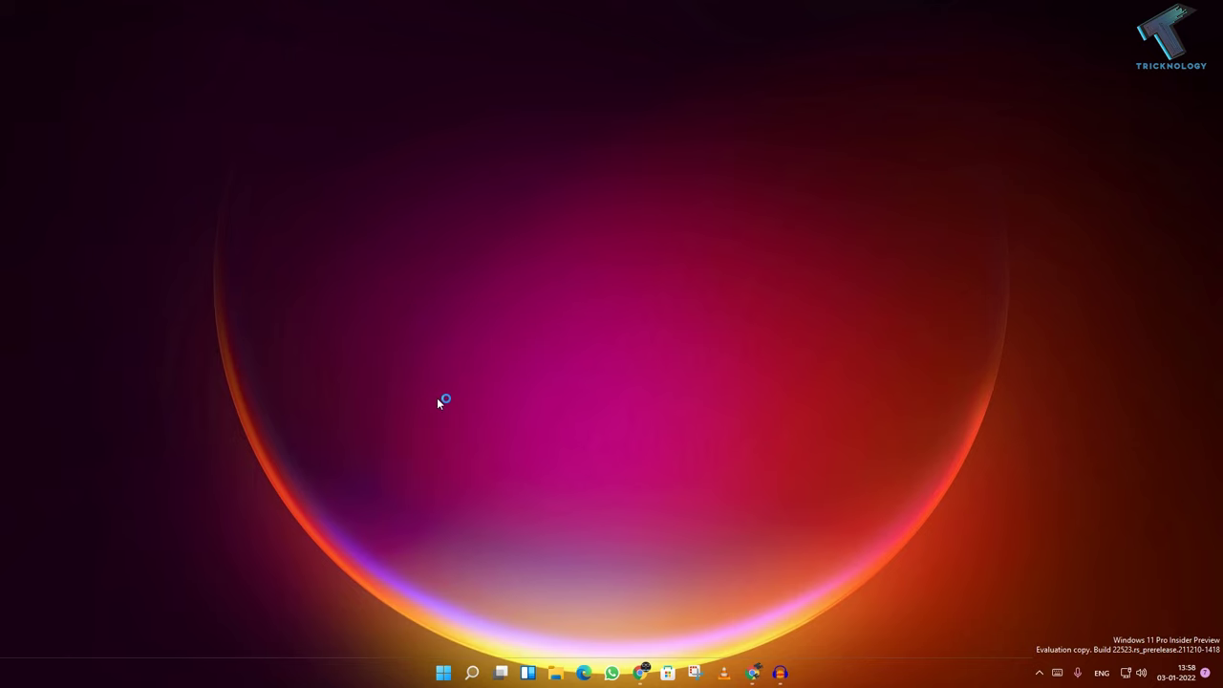
{"action": "left_click_drag", "start_coordinate": [368, 35], "coordinate": [667, 132]}
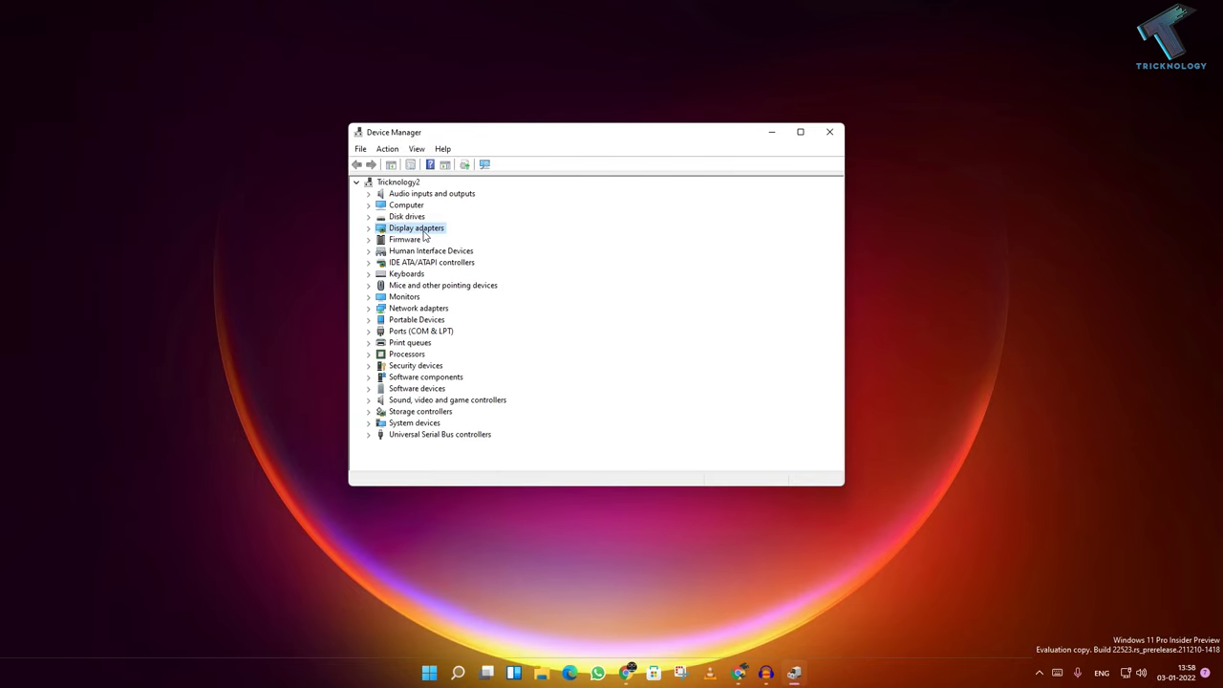
{"action": "left_click", "coordinate": [368, 228]}
{"action": "left_click", "coordinate": [432, 241]}
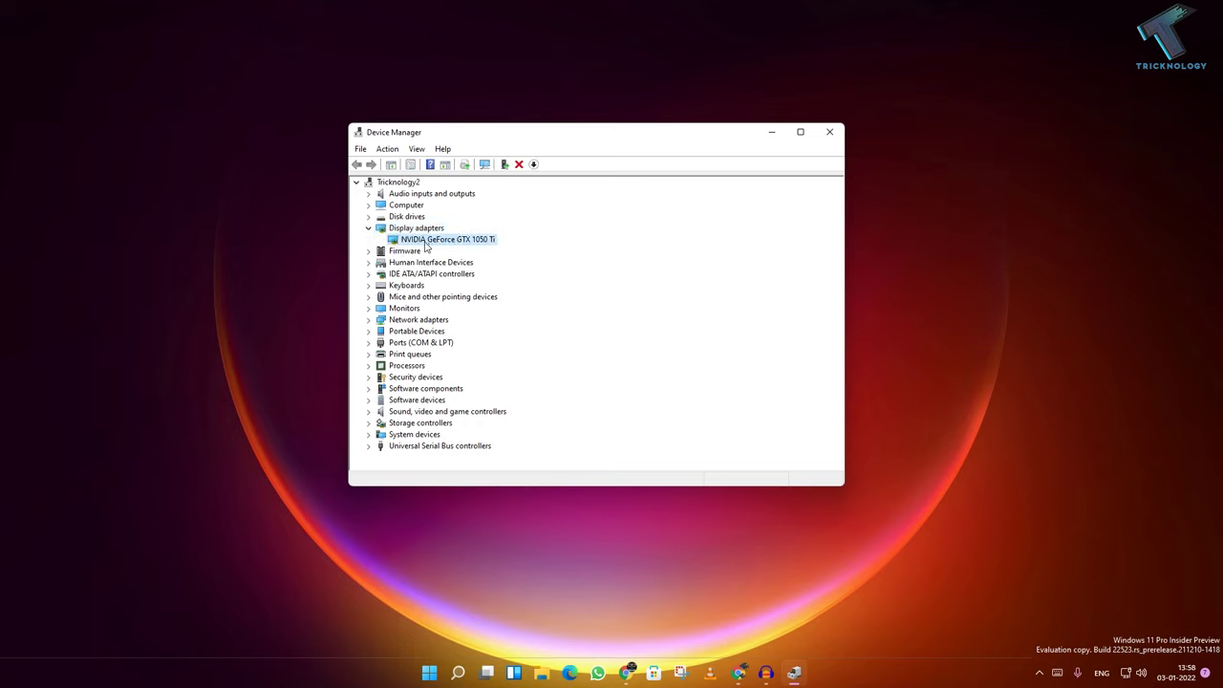
Search automatically for an updated GTX 1050 Ti driver, finding the best one already installed
{"action": "right_click", "coordinate": [434, 245]}
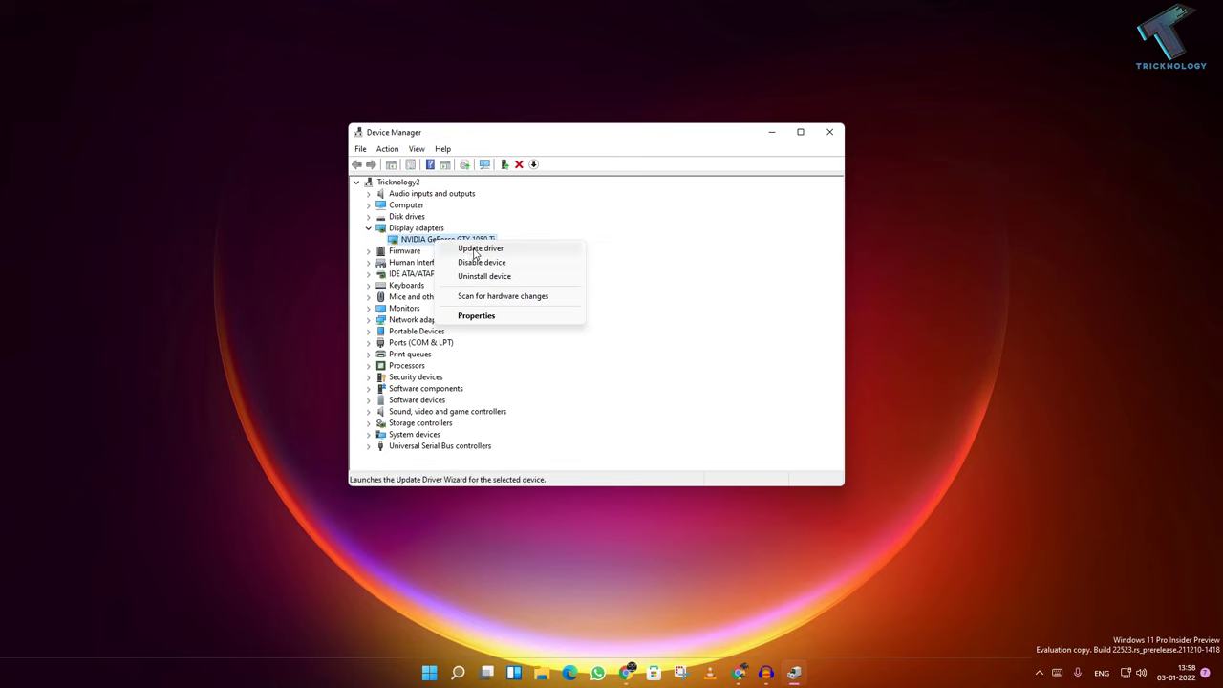
{"action": "left_click", "coordinate": [475, 249]}
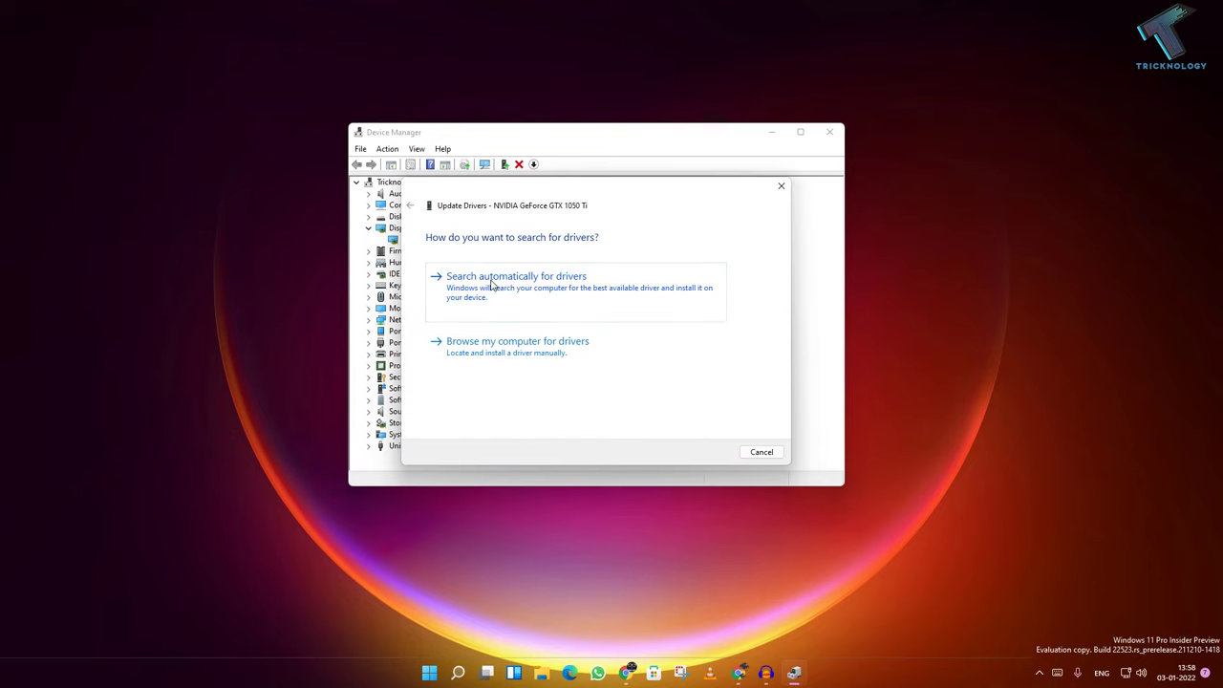
{"action": "left_click", "coordinate": [577, 294]}
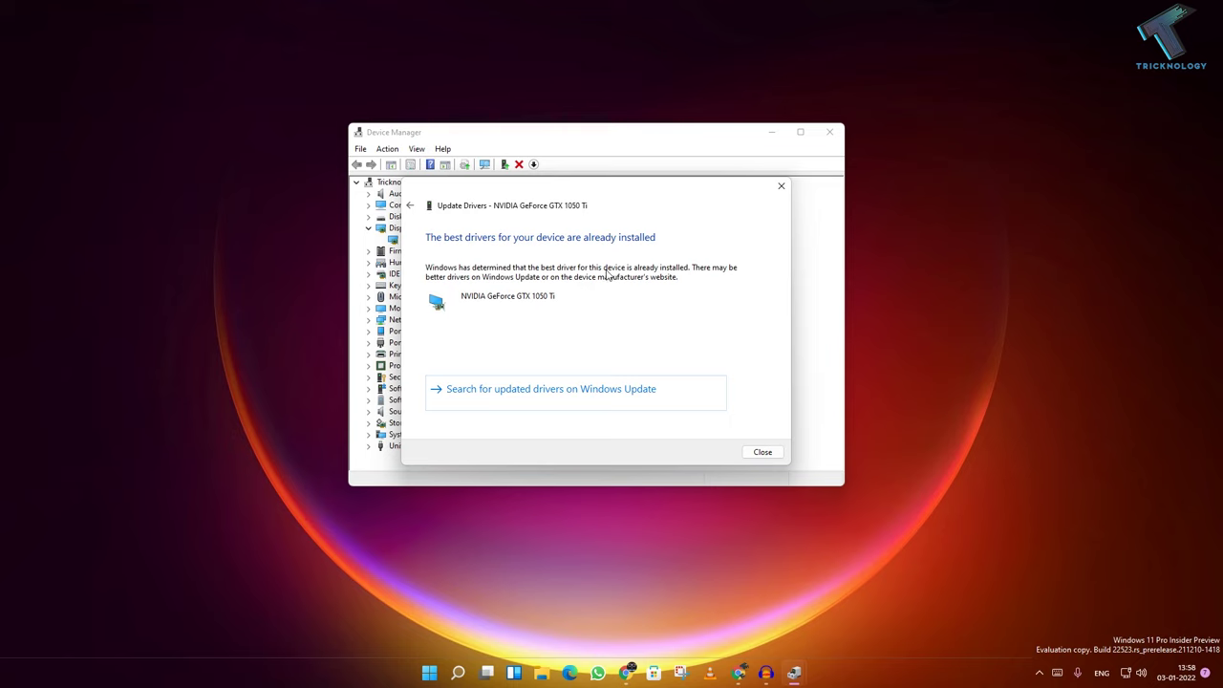
{"action": "left_click_drag", "start_coordinate": [528, 194], "coordinate": [568, 194]}
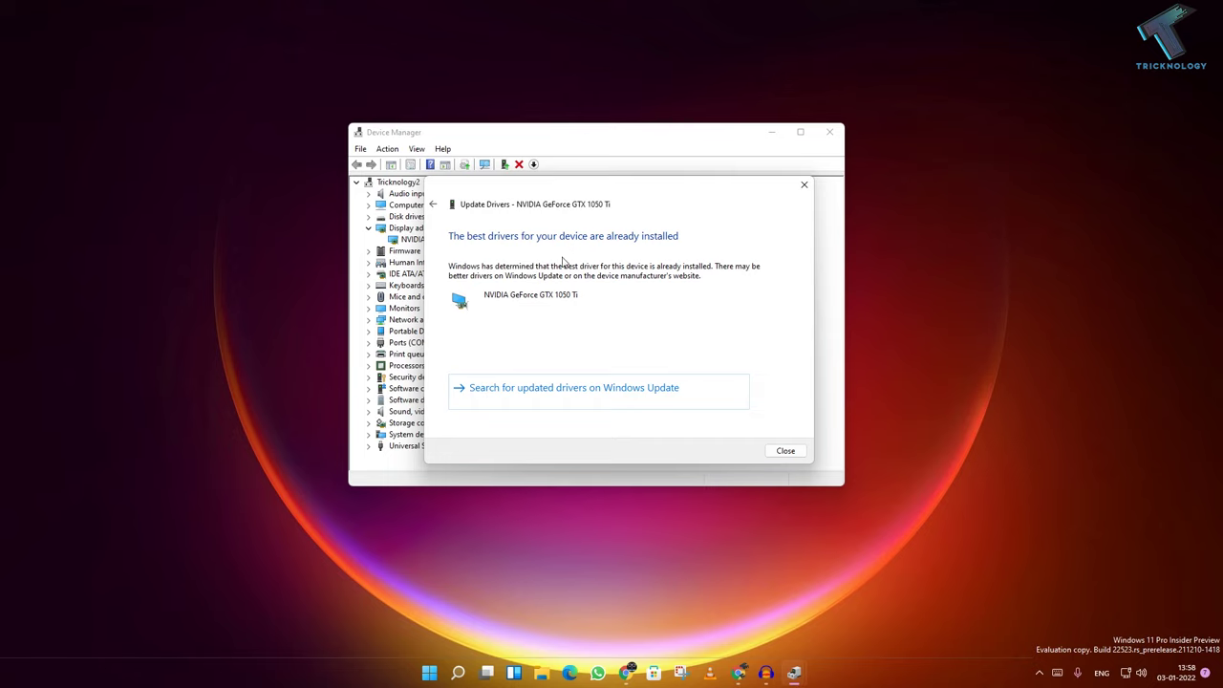
Close the driver update wizard and reposition the Device Manager window
{"action": "left_click", "coordinate": [797, 456]}
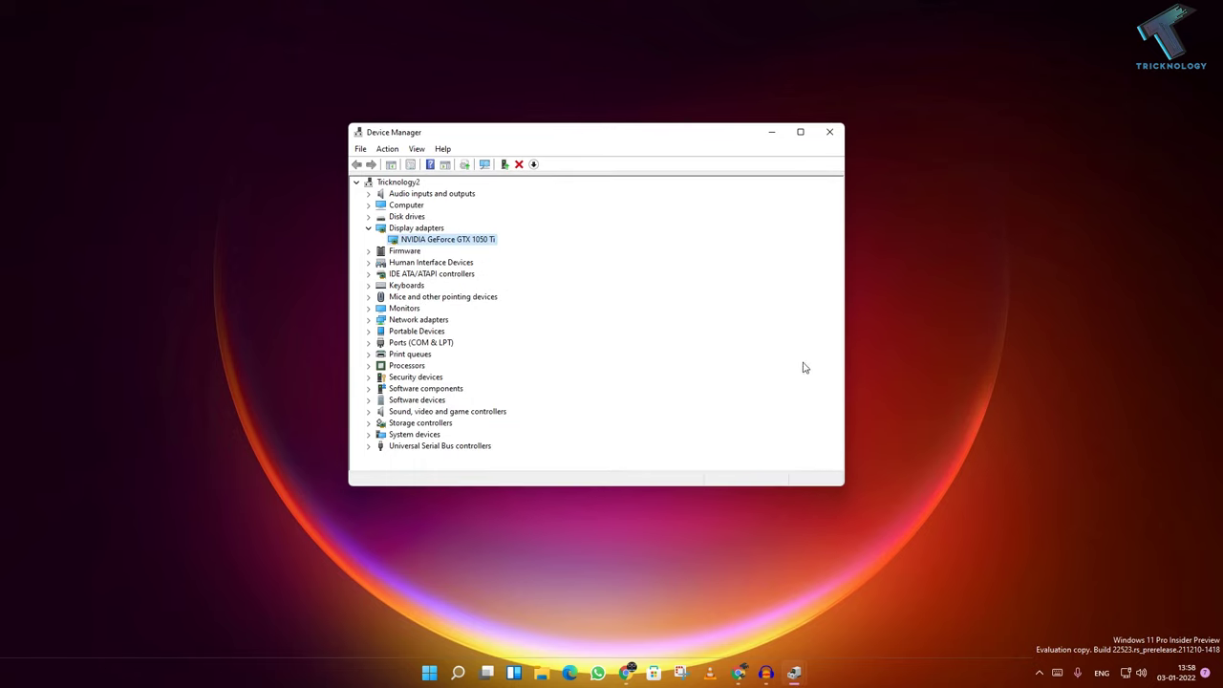
{"action": "left_click_drag", "start_coordinate": [686, 136], "coordinate": [682, 140]}
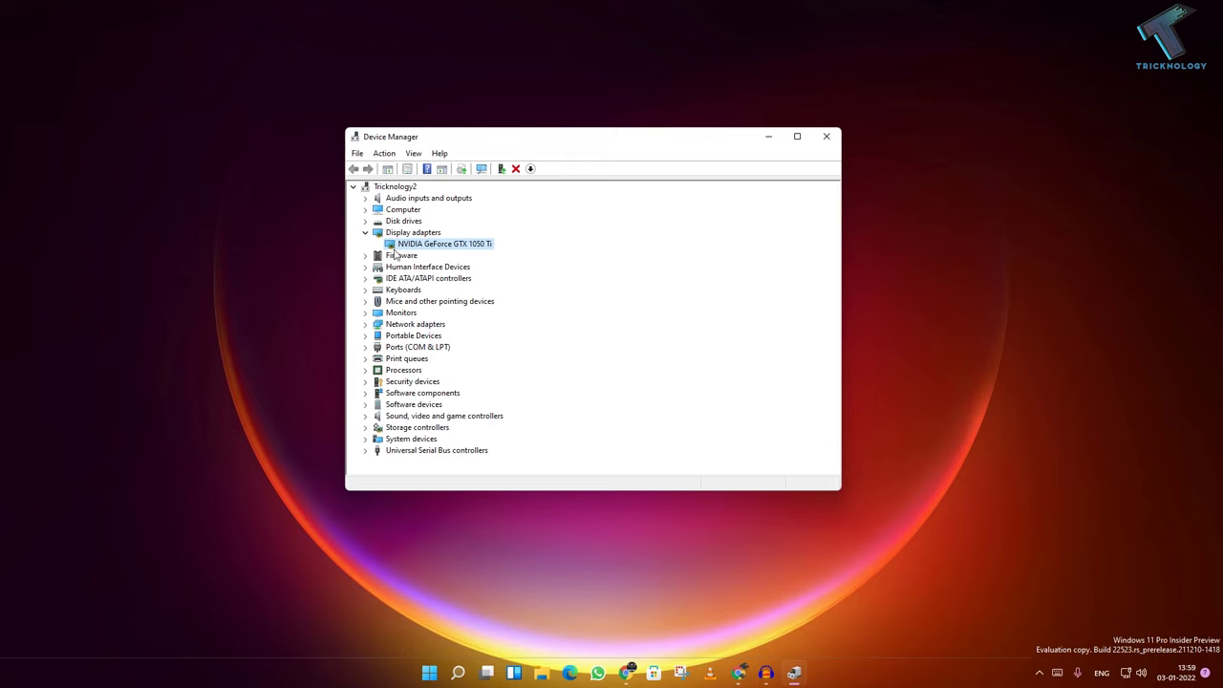
{"action": "right_click", "coordinate": [425, 245]}
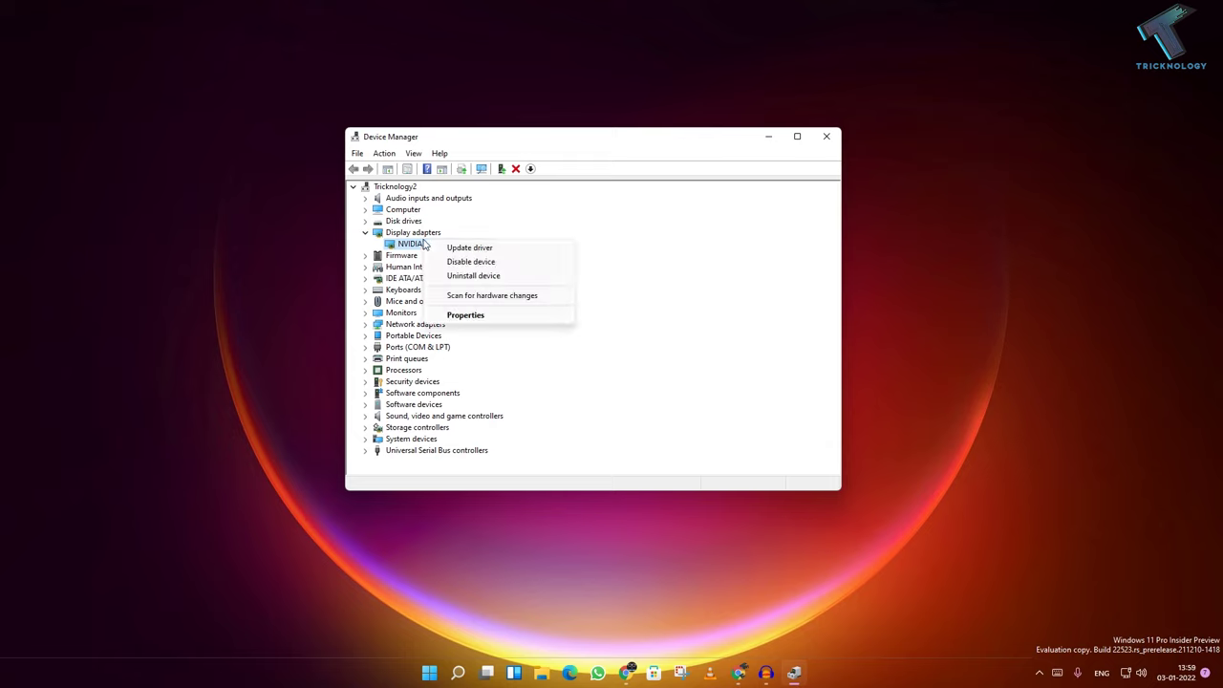
{"action": "left_click", "coordinate": [412, 246]}
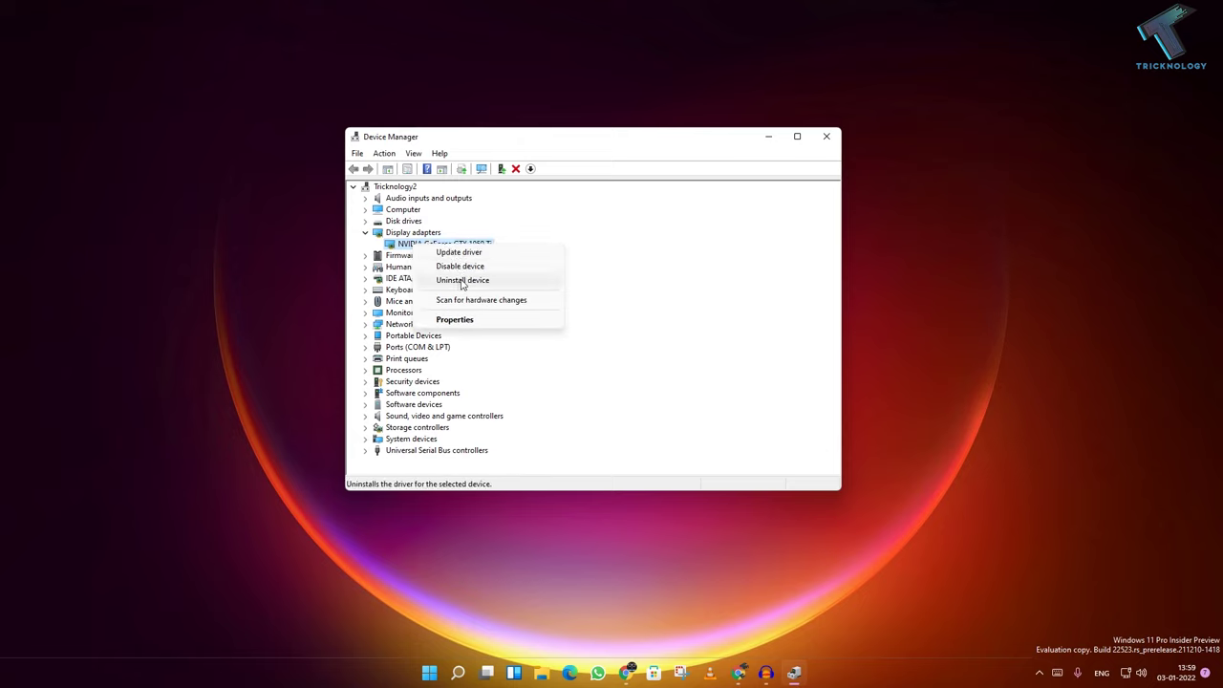
Choose Uninstall device for the GTX 1050 Ti, leaving 'Attempt to remove the driver' unticked
{"action": "left_click", "coordinate": [474, 281]}
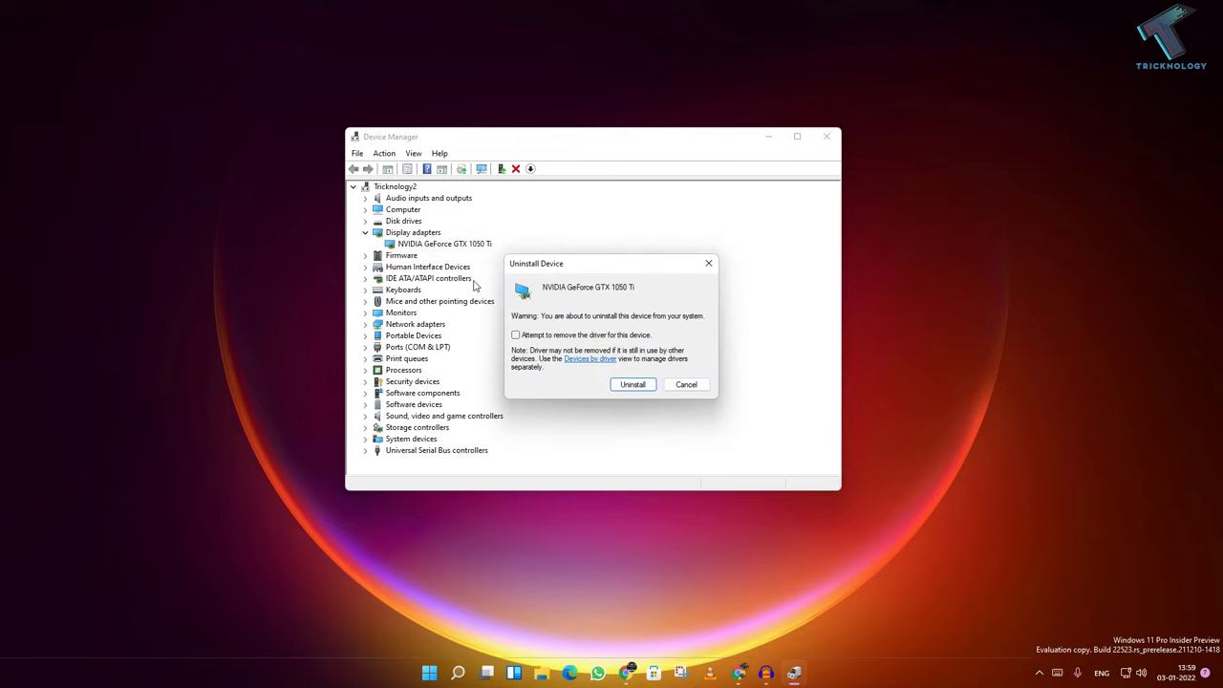
{"action": "left_click", "coordinate": [516, 336]}
{"action": "left_click", "coordinate": [517, 336]}
{"action": "key", "text": "Tab"}
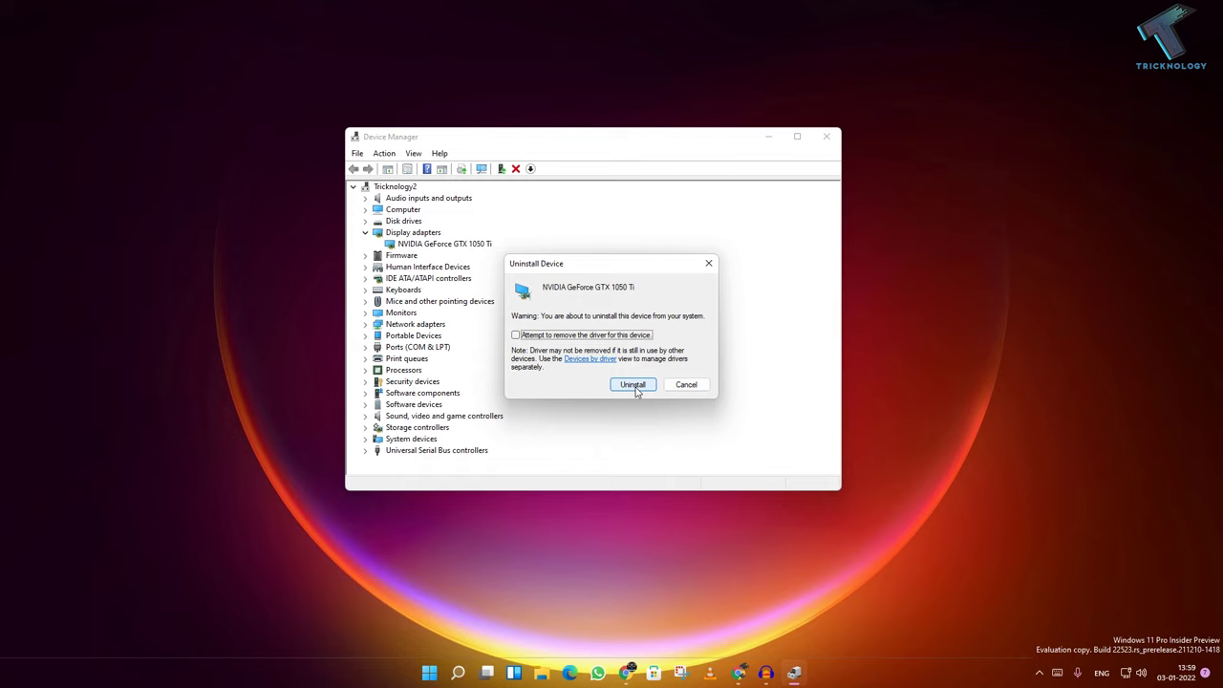